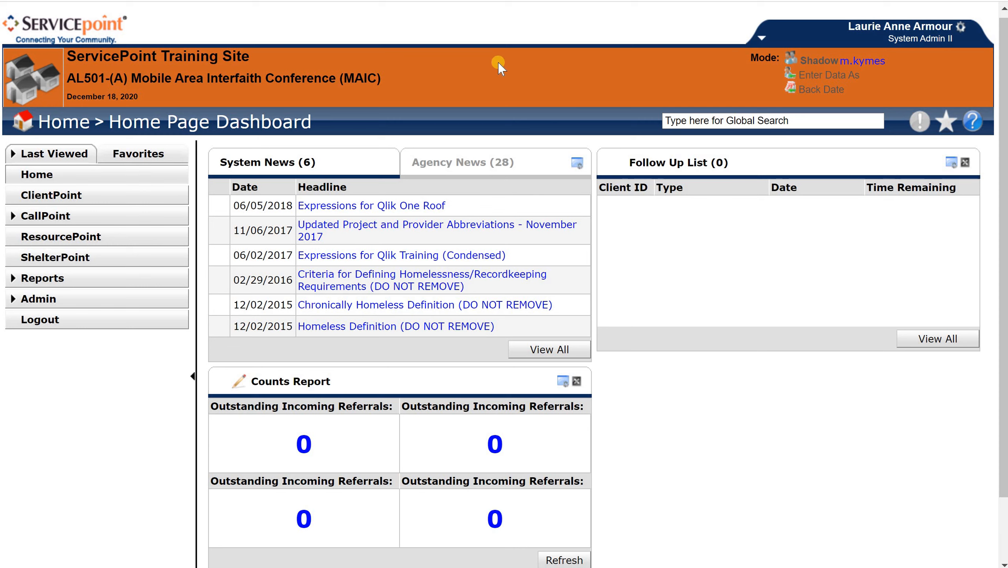
Set the Enter Data As mode to the provider AL501-(RE) MAIC - Post-Release Project (3580)
{"action": "scroll", "coordinate": [563, 62], "scroll_direction": "down", "scroll_amount": 1}
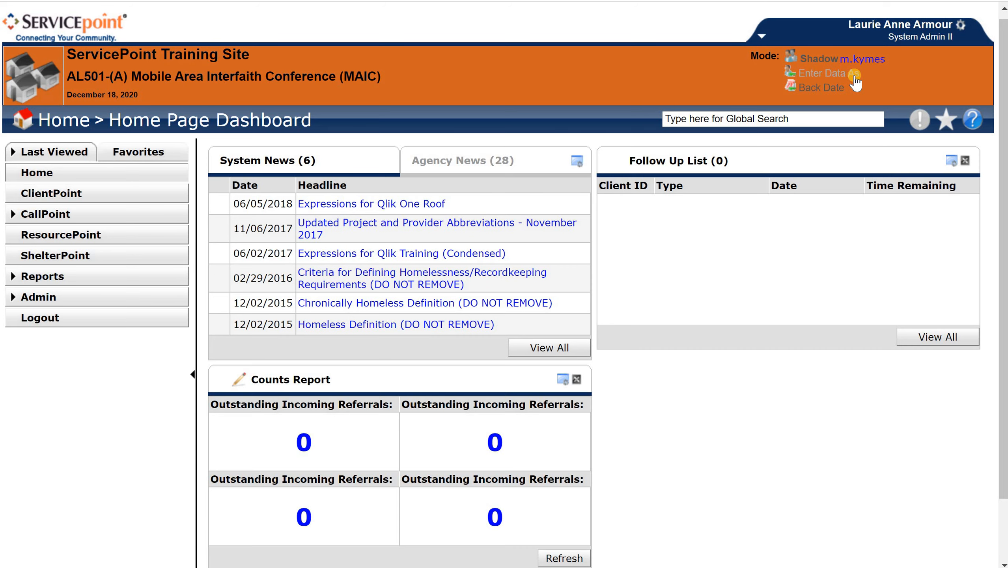
{"action": "left_click", "coordinate": [837, 74]}
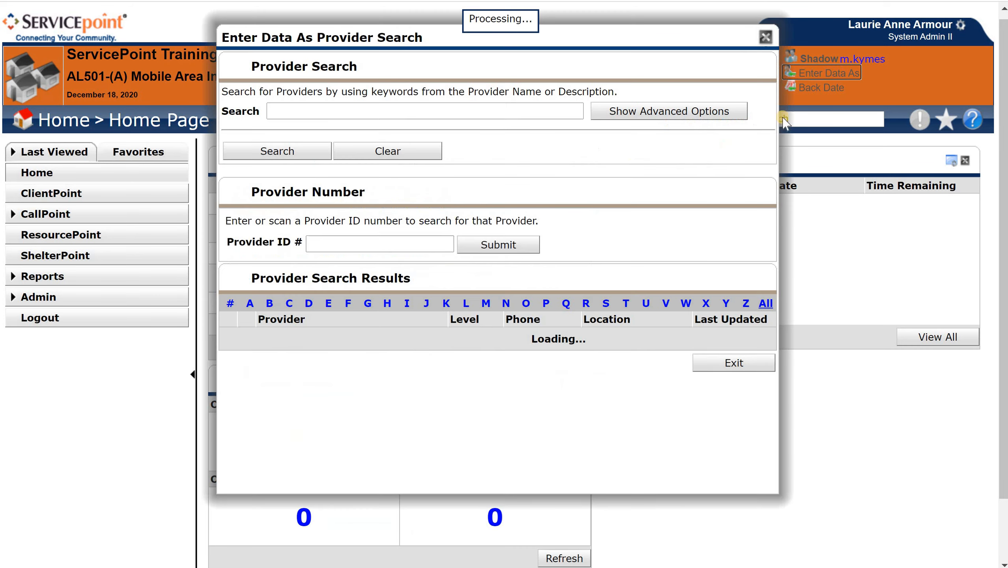
{"action": "scroll", "coordinate": [691, 190], "scroll_direction": "down", "scroll_amount": 3}
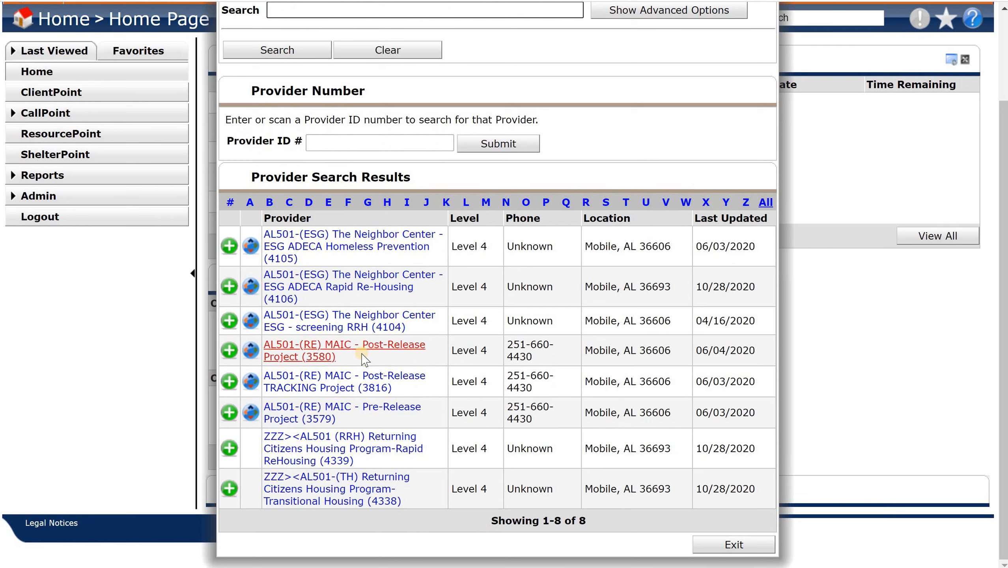
{"action": "left_click", "coordinate": [229, 350]}
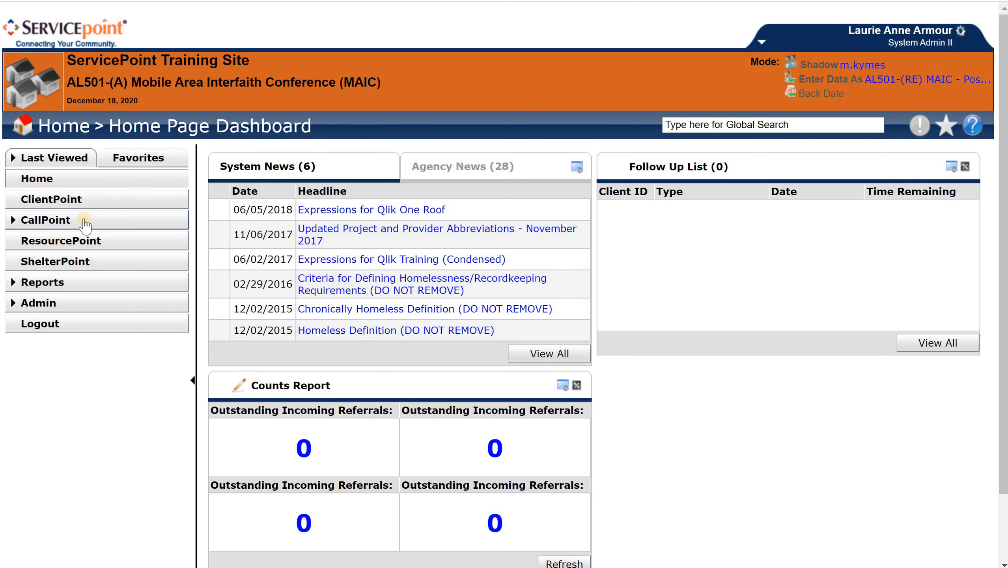
Go to CallPoint, clear the call record search criteria and search without any keywords
{"action": "left_click", "coordinate": [54, 223]}
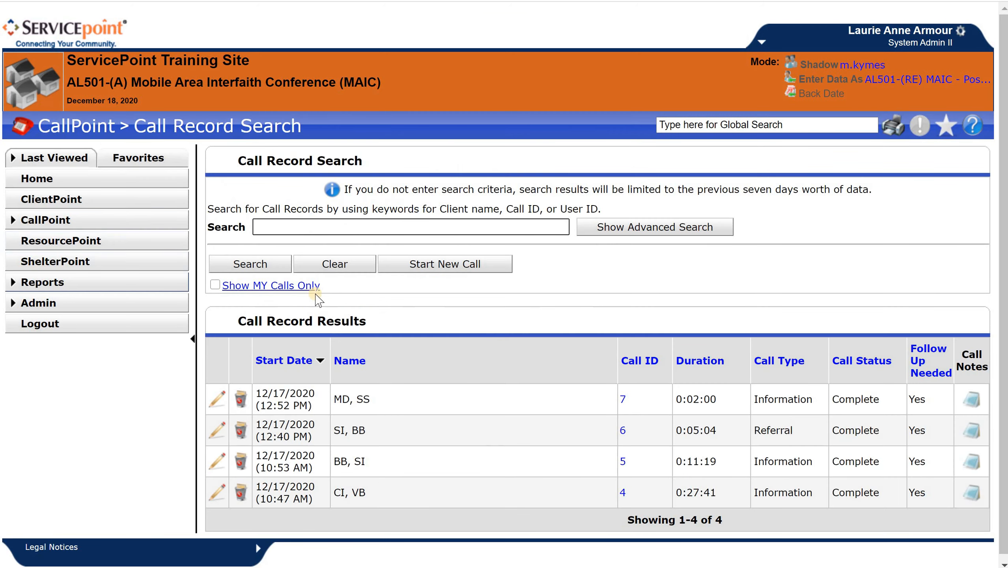
{"action": "left_click", "coordinate": [334, 264]}
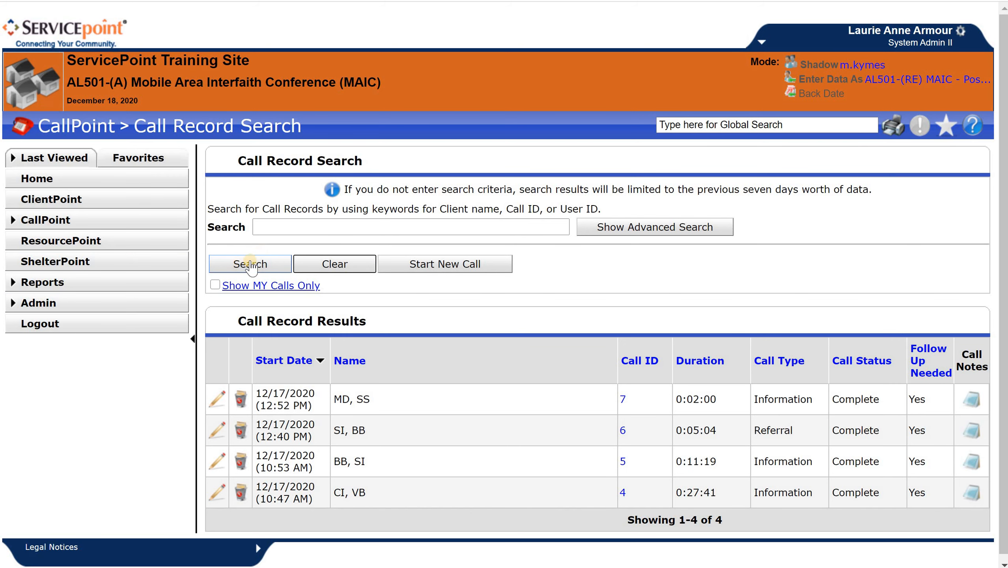
{"action": "left_click", "coordinate": [305, 226]}
{"action": "left_click", "coordinate": [236, 263]}
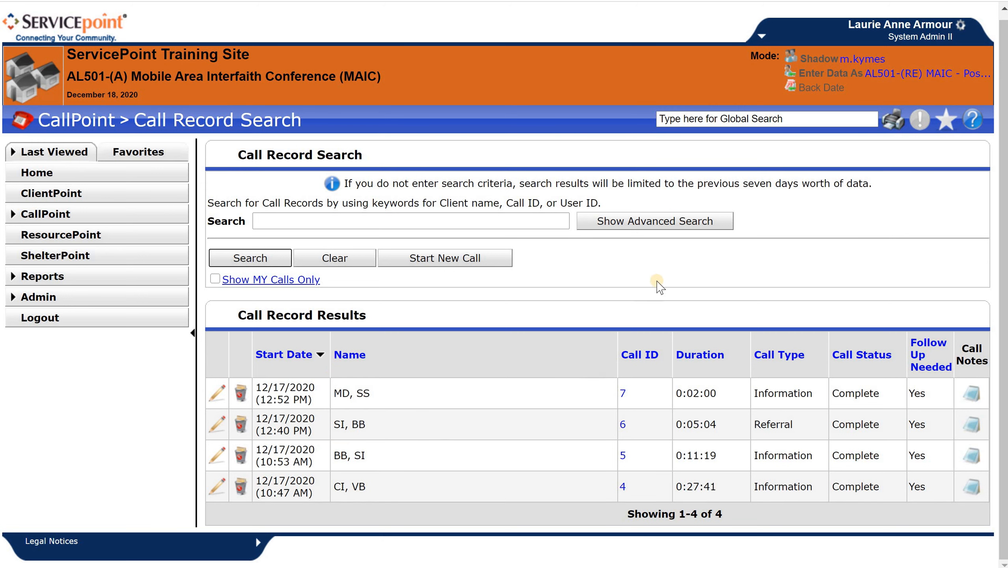
Open the call record from 12/17/2020 at 10:53 AM for editing
{"action": "left_click", "coordinate": [540, 221]}
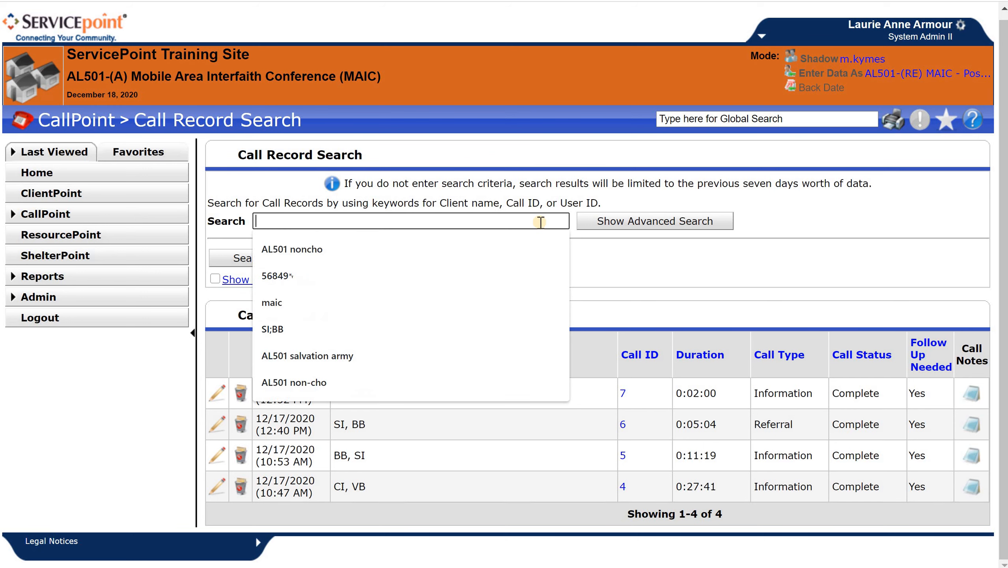
{"action": "left_click", "coordinate": [632, 271]}
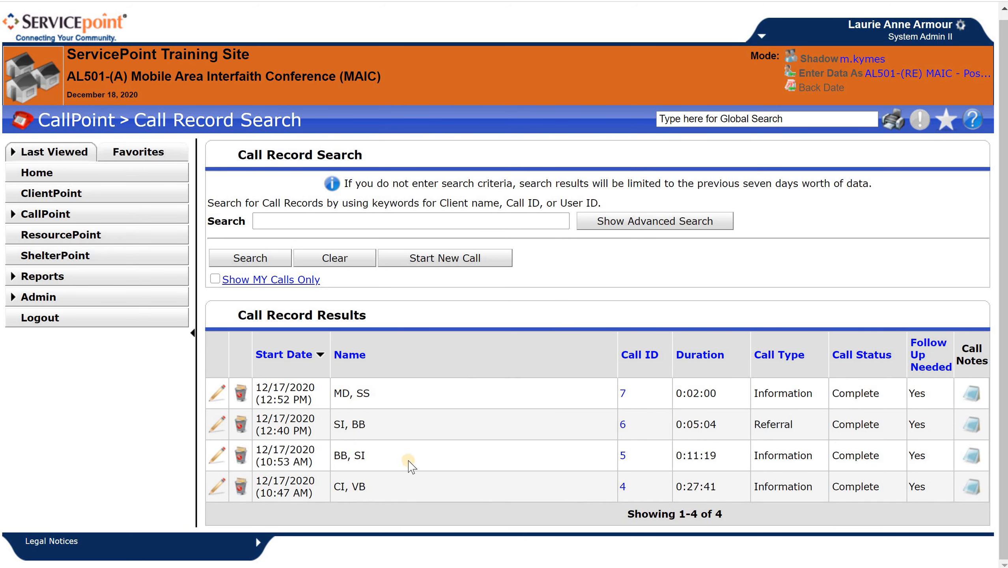
{"action": "left_click", "coordinate": [216, 459]}
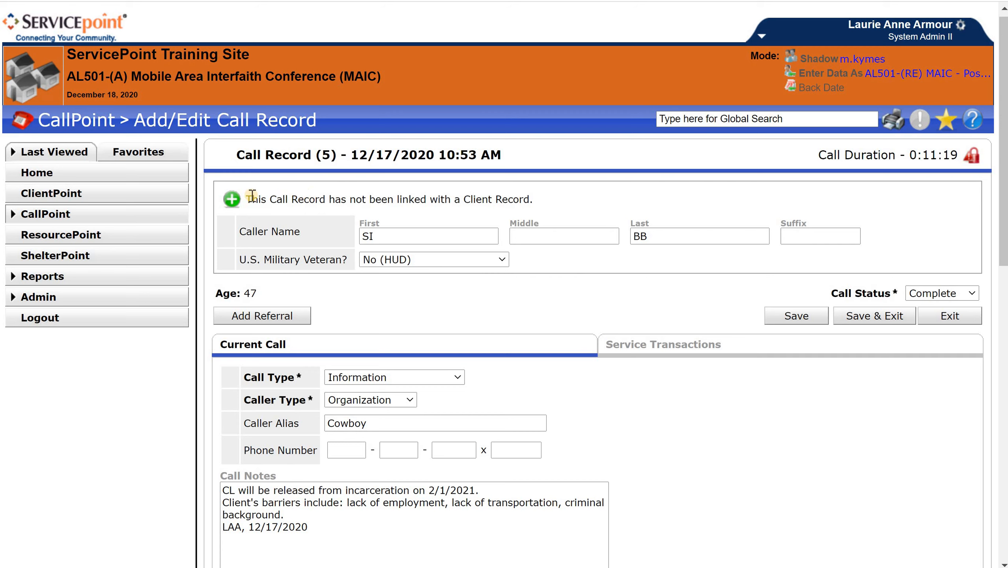
Open the client search to link the call record with a client record
{"action": "left_click", "coordinate": [232, 201]}
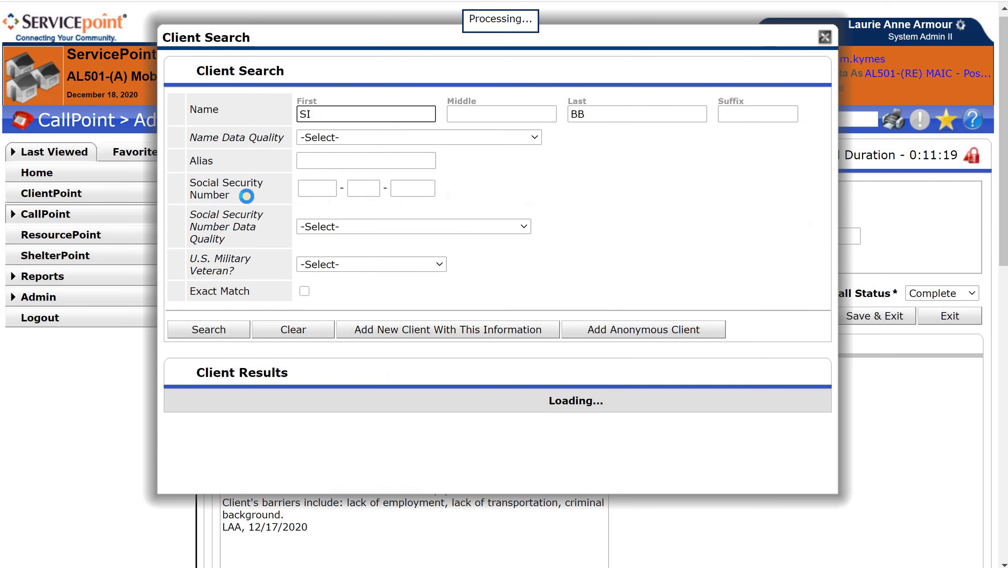
{"action": "scroll", "coordinate": [575, 239], "scroll_direction": "down", "scroll_amount": 3}
{"action": "scroll", "coordinate": [632, 272], "scroll_direction": "up", "scroll_amount": 3}
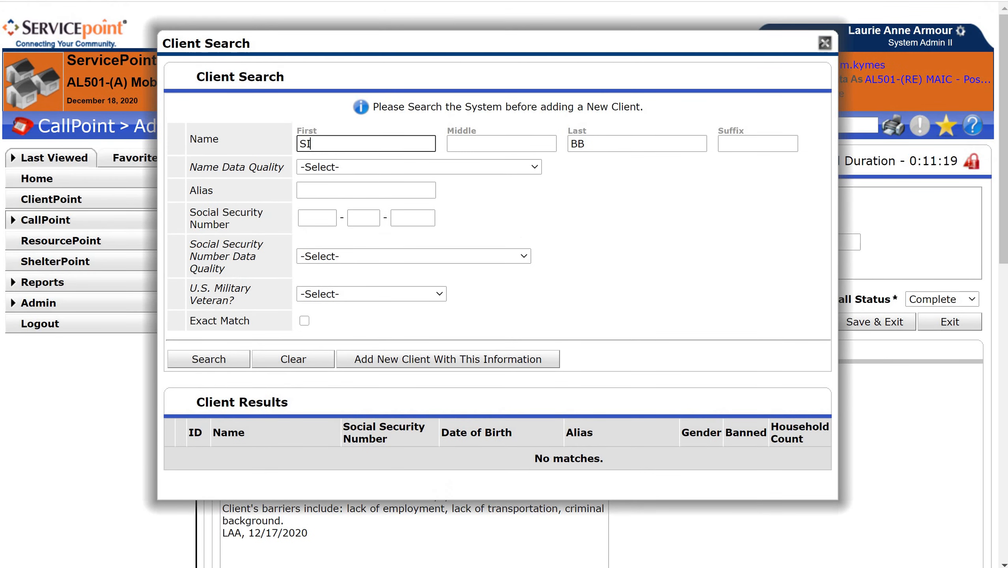
Switch to the Excel workflow workbook and review the Post-Release Creating Record instructions
{"action": "left_click", "coordinate": [522, 566]}
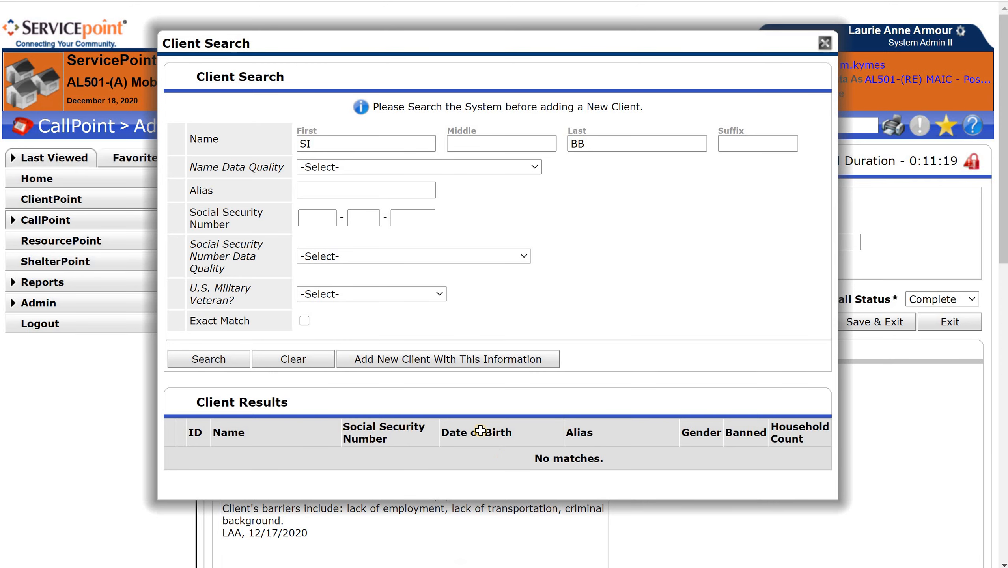
{"action": "scroll", "coordinate": [470, 423], "scroll_direction": "up", "scroll_amount": 2}
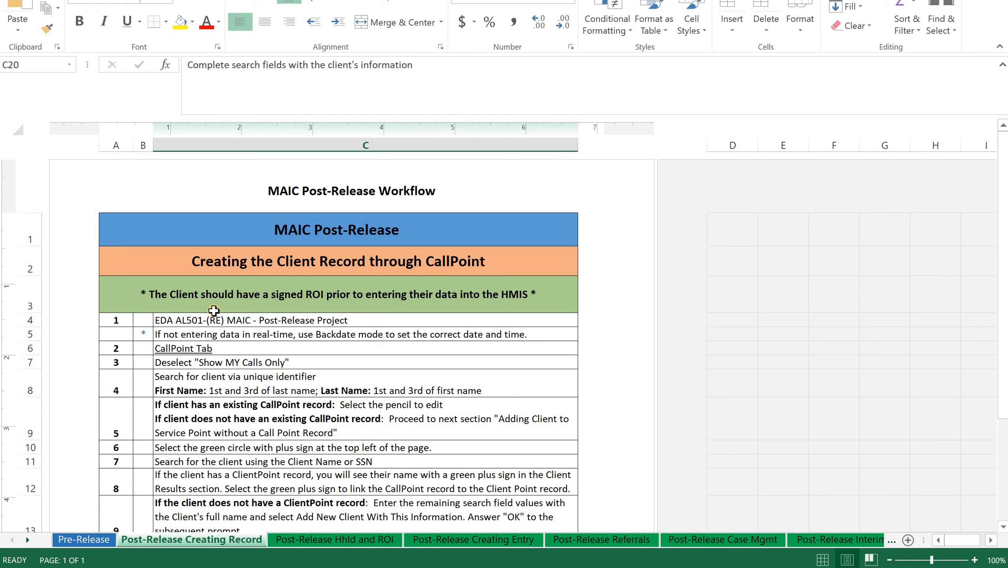
{"action": "left_click", "coordinate": [284, 296]}
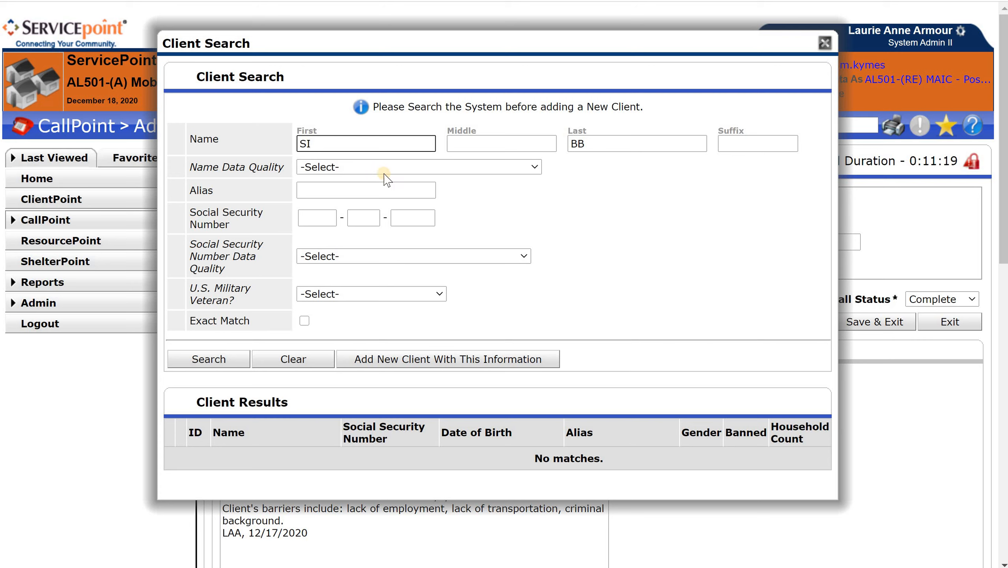
In ServicePoint's client search, enter the client's first and last name and set Name Data Quality to Full Name Reported
{"action": "key", "text": "BackSpace"}
{"action": "type", "text": "Bob"}
{"action": "key", "text": "Tab"}
{"action": "key", "text": "Tab"}
{"action": "type", "text": "Smith"}
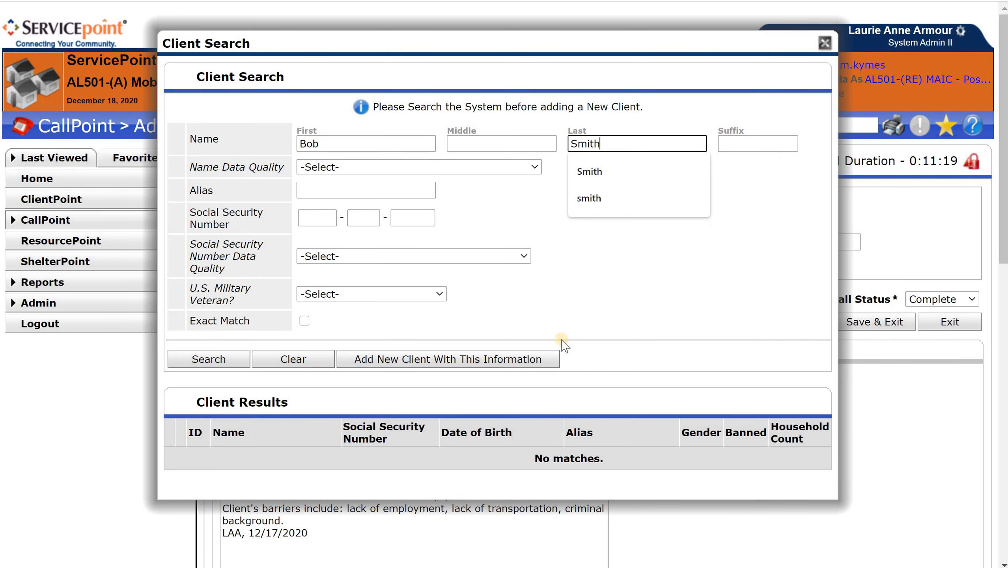
{"action": "left_click", "coordinate": [620, 261]}
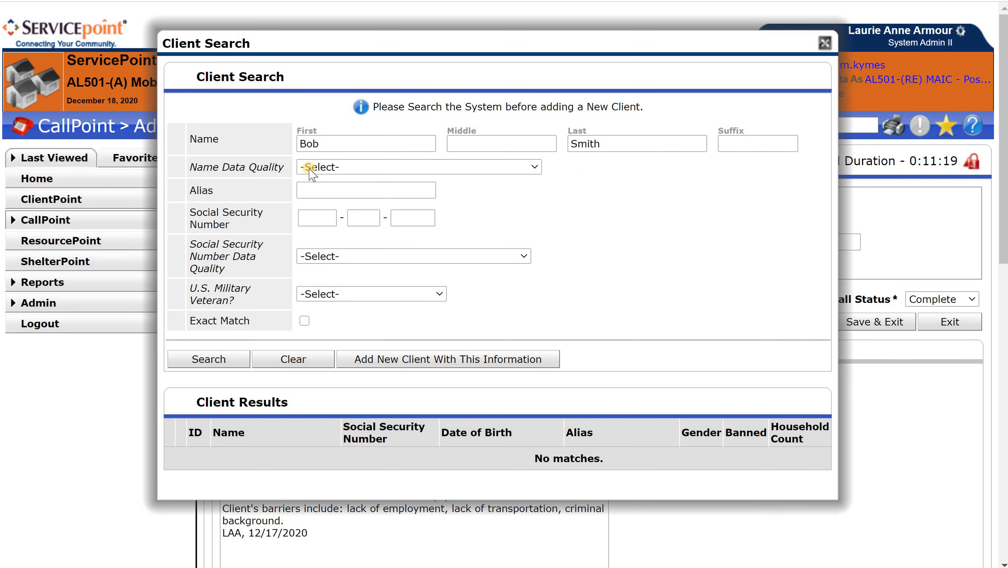
{"action": "left_click", "coordinate": [309, 169]}
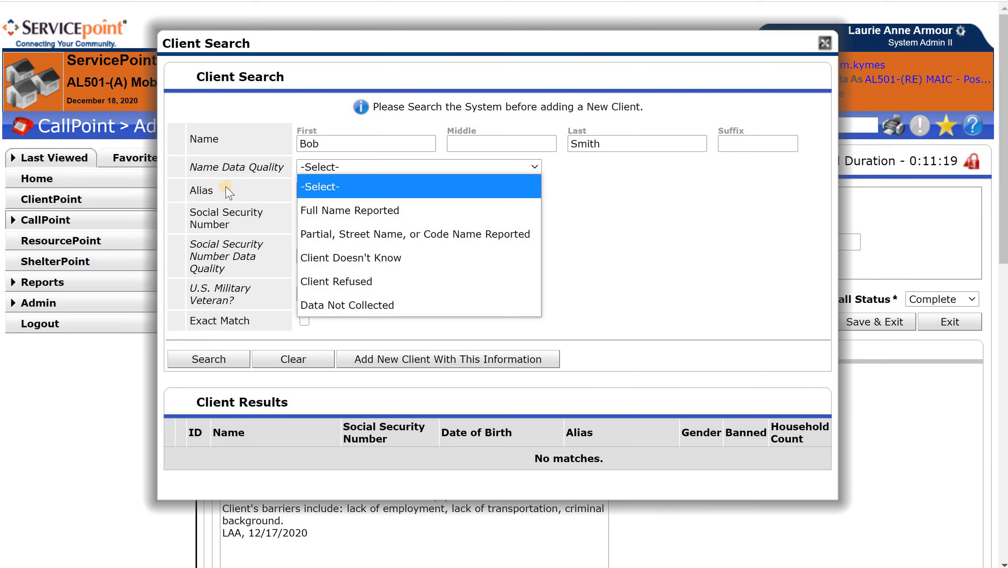
{"action": "left_click", "coordinate": [331, 210]}
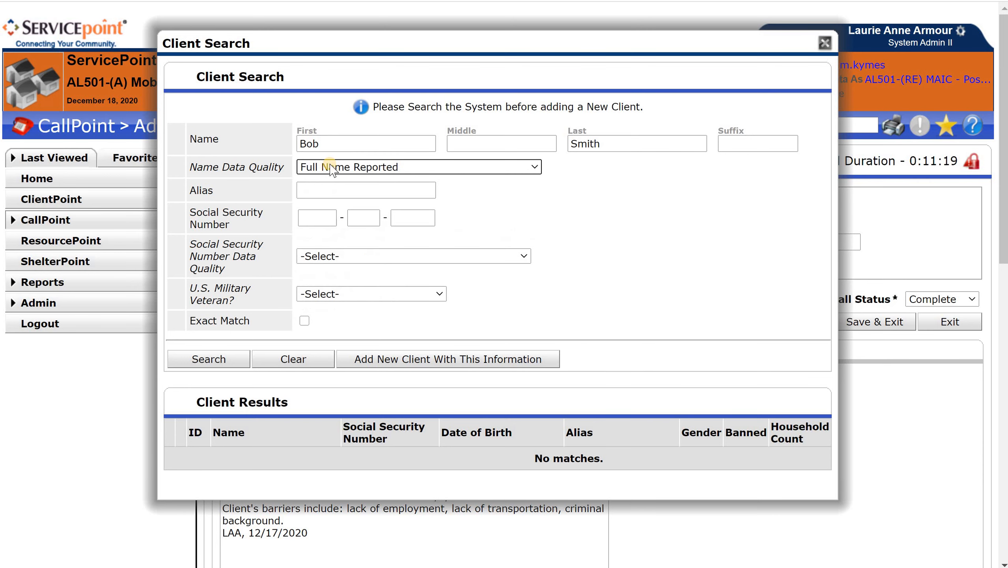
Enter the client's Social Security Number and set its data quality to Full SSN Reported (HUD)
{"action": "left_click", "coordinate": [324, 218]}
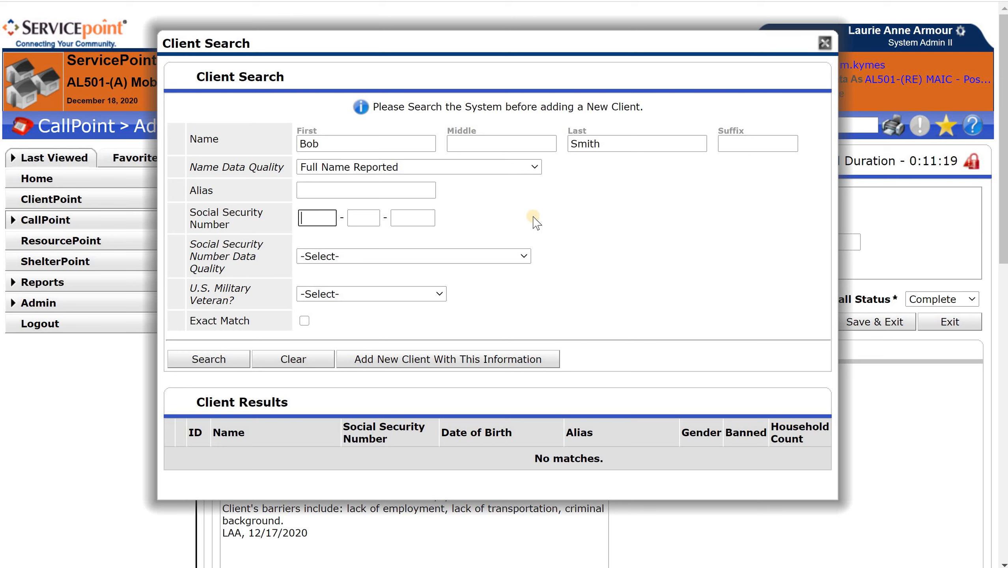
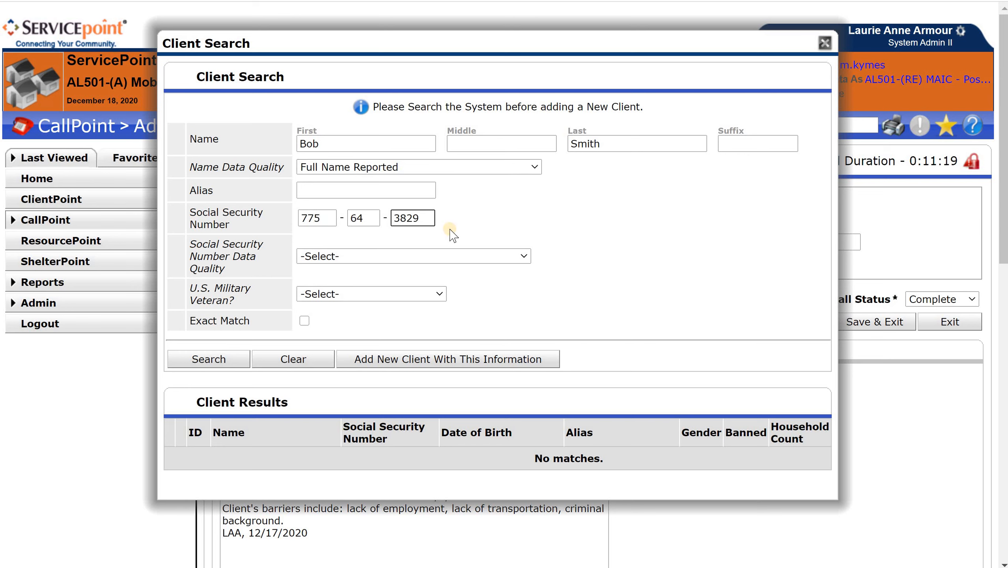
{"action": "left_click", "coordinate": [353, 258]}
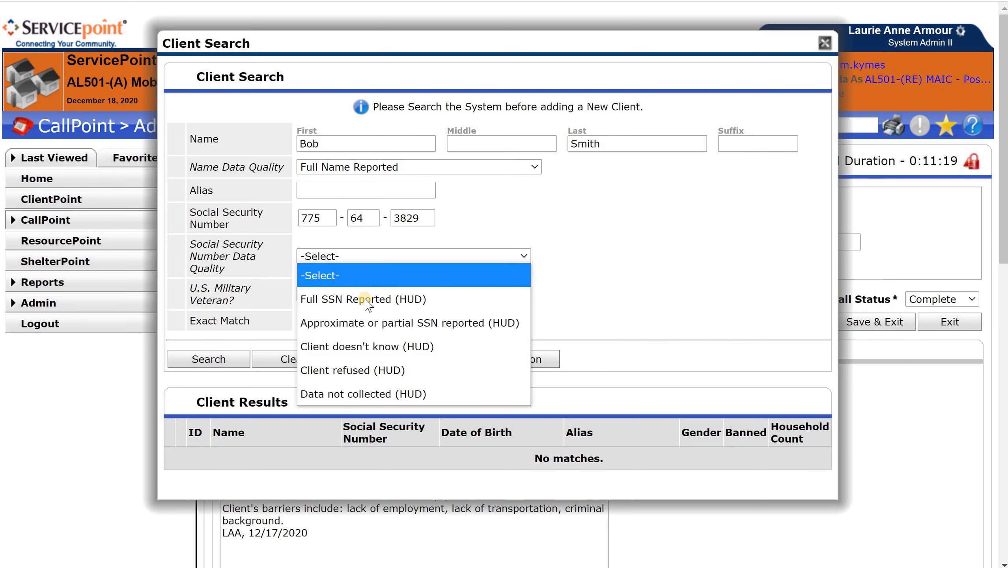
{"action": "left_click", "coordinate": [329, 304]}
Set U.S. Military Veteran to No (HUD) and search for existing clients matching the entered information
{"action": "left_click", "coordinate": [337, 293]}
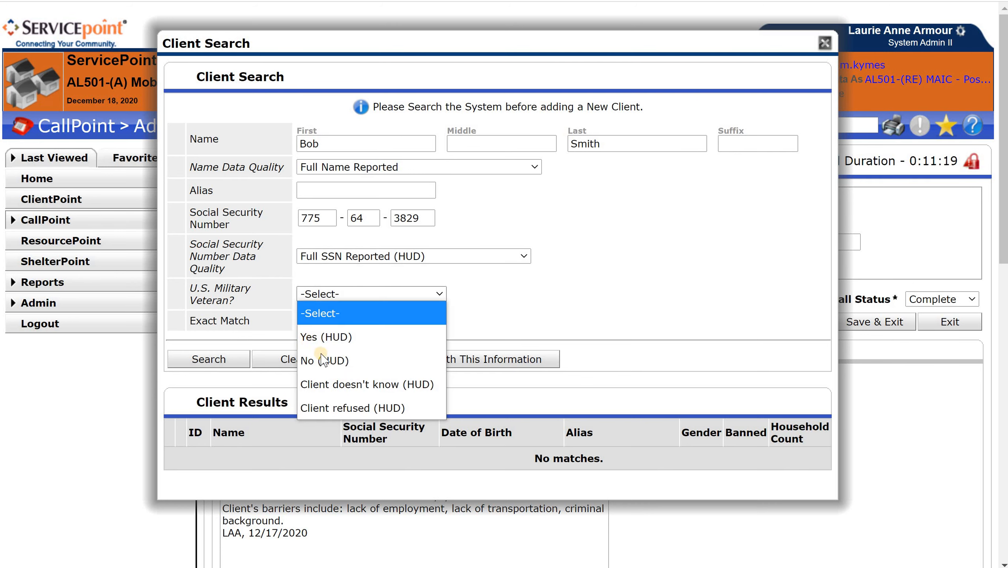
{"action": "left_click", "coordinate": [324, 359]}
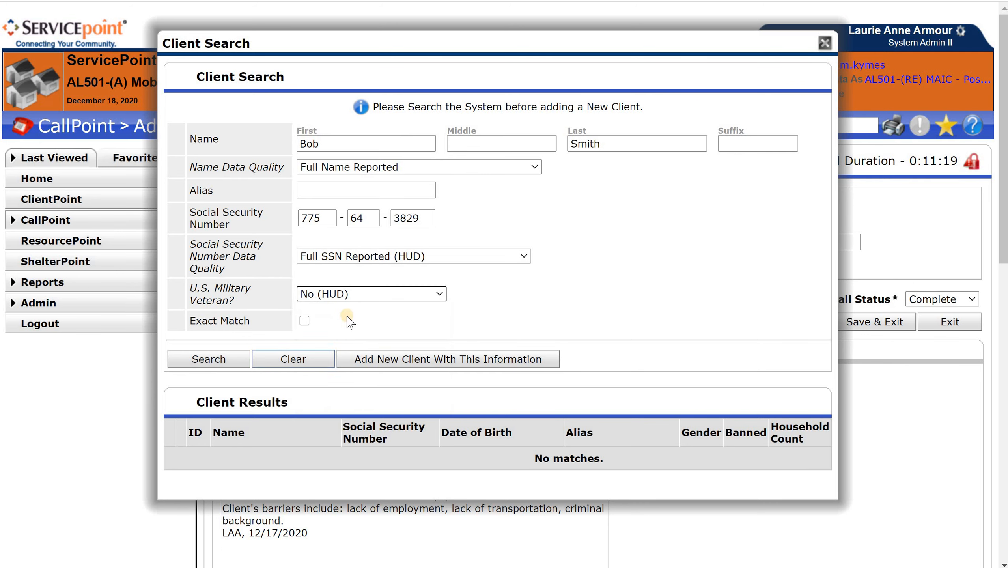
{"action": "left_click", "coordinate": [202, 358]}
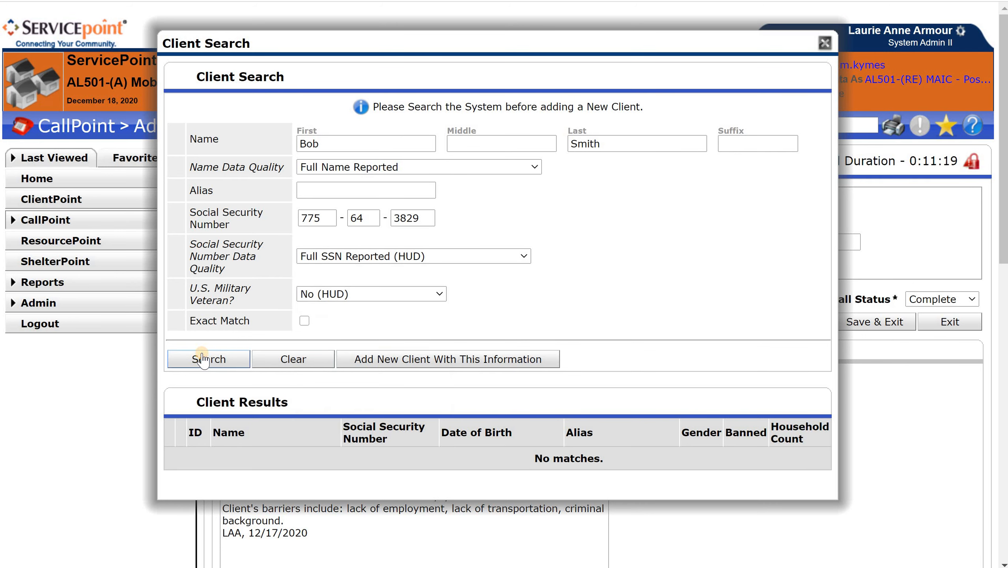
{"action": "scroll", "coordinate": [620, 338], "scroll_direction": "down", "scroll_amount": 3}
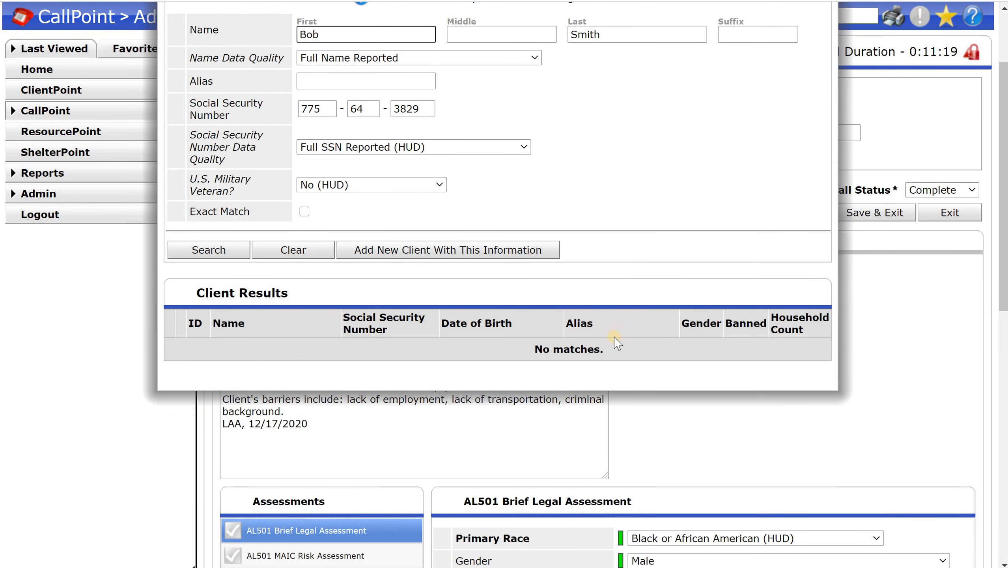
{"action": "scroll", "coordinate": [671, 301], "scroll_direction": "up", "scroll_amount": 2}
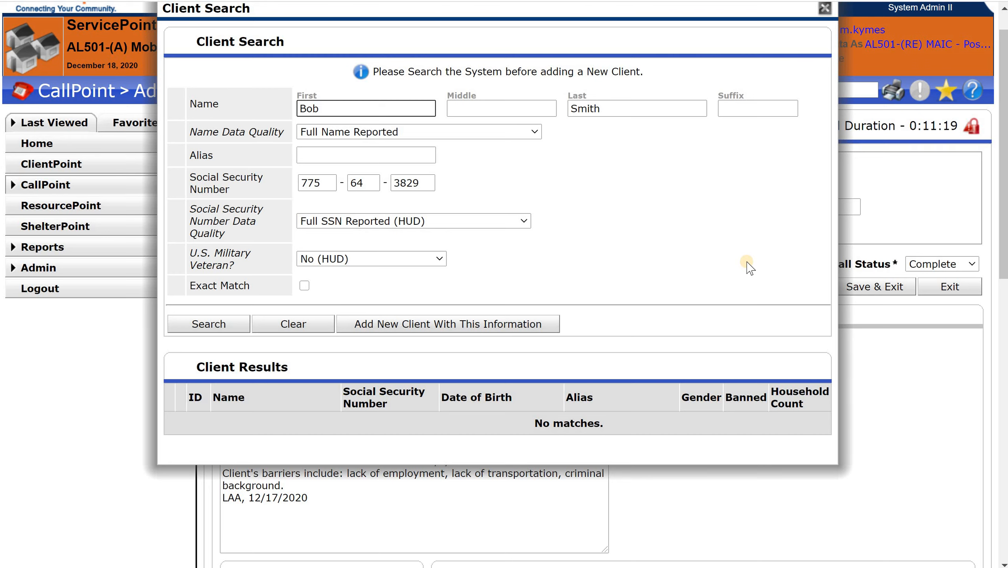
{"action": "left_click", "coordinate": [205, 324]}
Add a new client with the entered information, using the Add Client ONLY option
{"action": "left_click", "coordinate": [435, 328]}
{"action": "scroll", "coordinate": [425, 328], "scroll_direction": "up", "scroll_amount": 1}
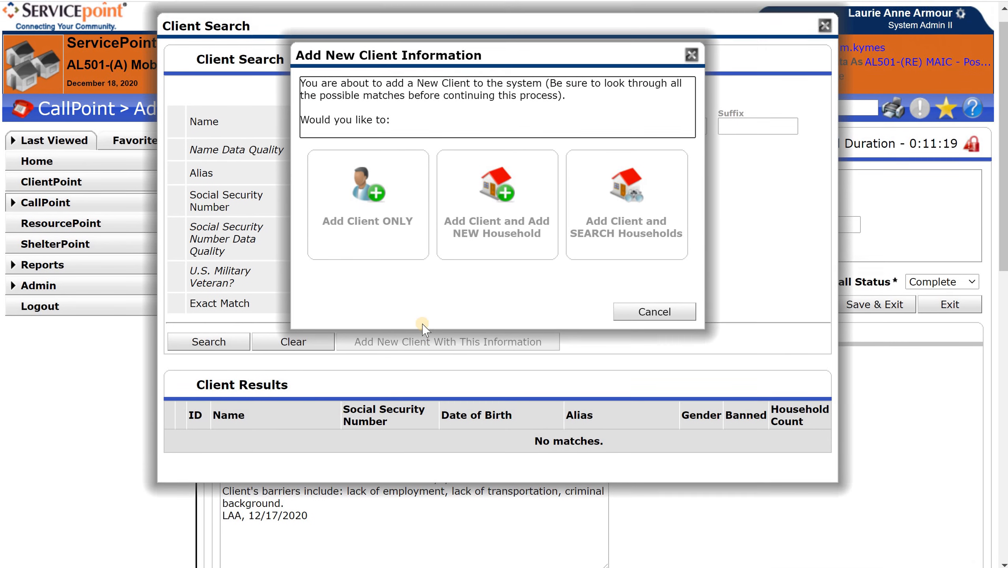
{"action": "scroll", "coordinate": [423, 328], "scroll_direction": "up", "scroll_amount": 1}
{"action": "left_click", "coordinate": [372, 262]}
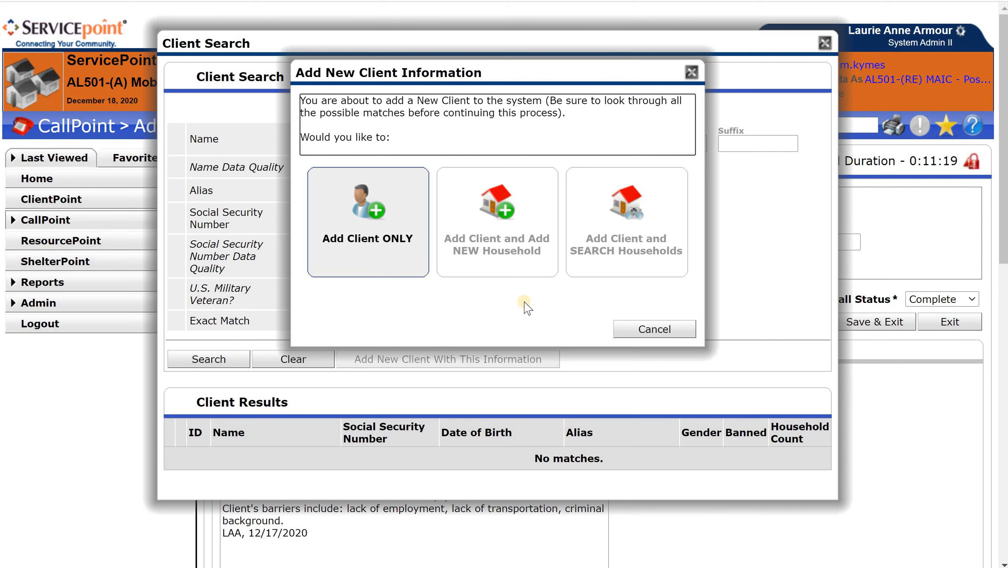
{"action": "left_click", "coordinate": [513, 258]}
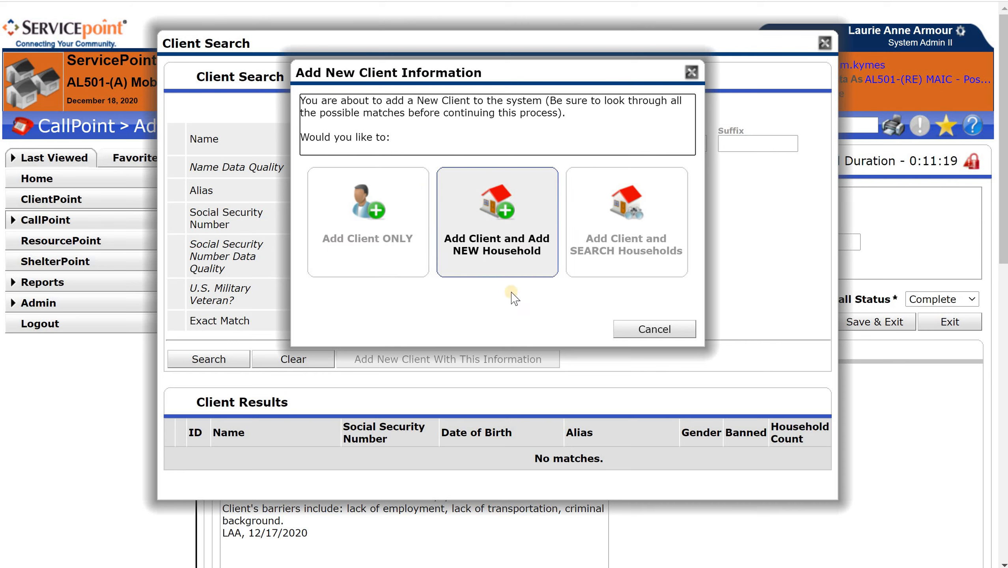
{"action": "left_click", "coordinate": [619, 258]}
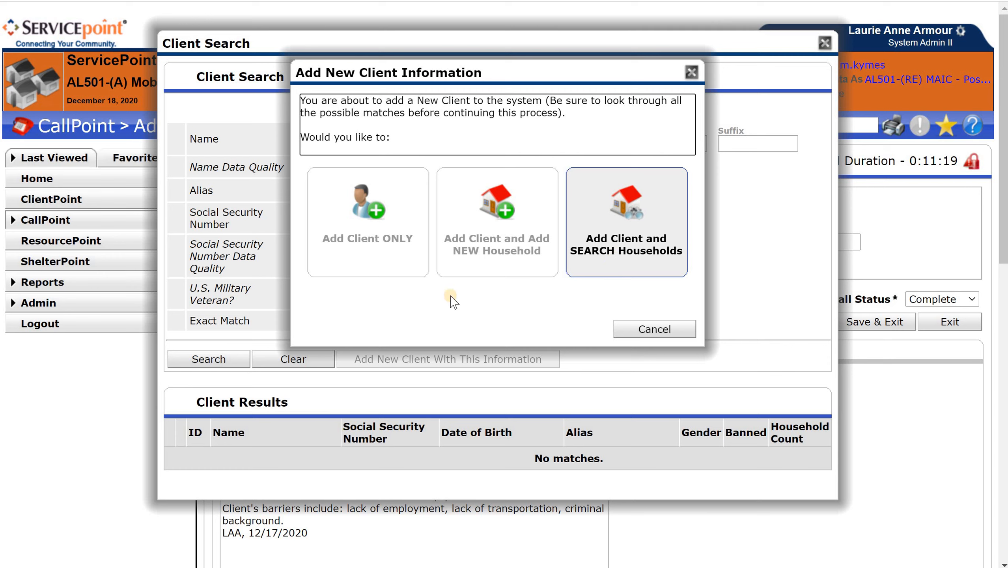
{"action": "left_click", "coordinate": [346, 262]}
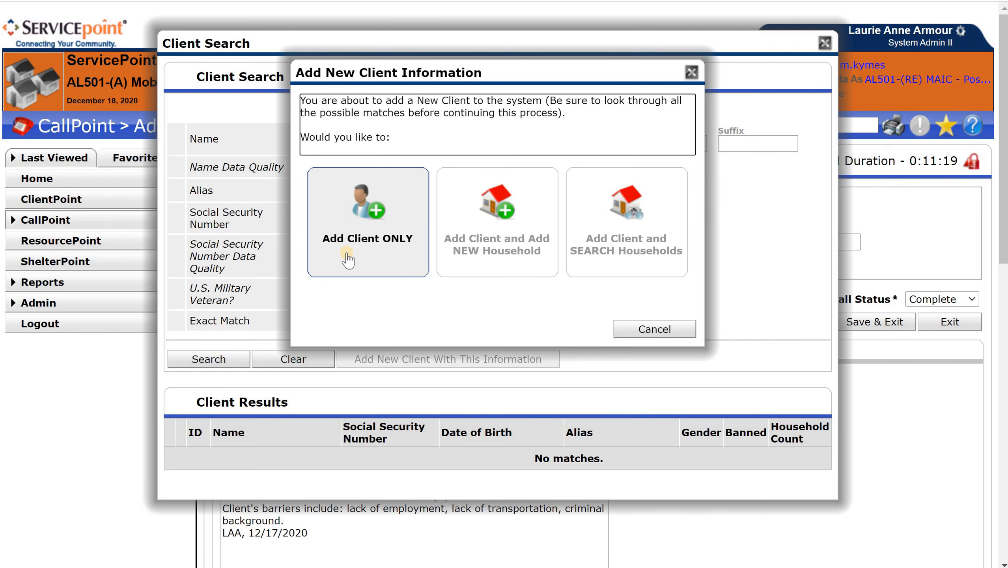
{"action": "left_click", "coordinate": [349, 257]}
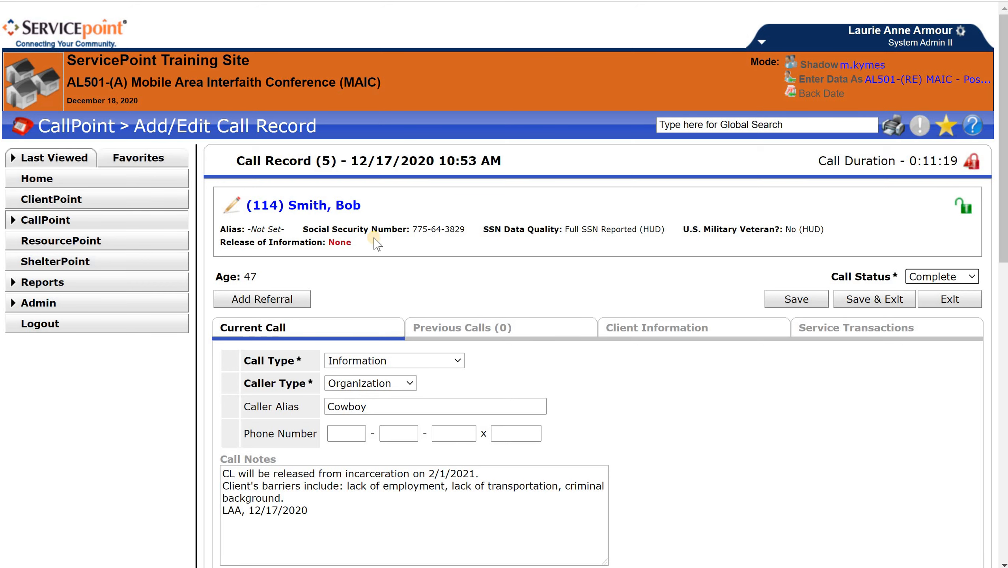
Save the call record and open the linked client's record
{"action": "left_click", "coordinate": [329, 210]}
{"action": "left_click", "coordinate": [775, 302]}
{"action": "left_click", "coordinate": [273, 208]}
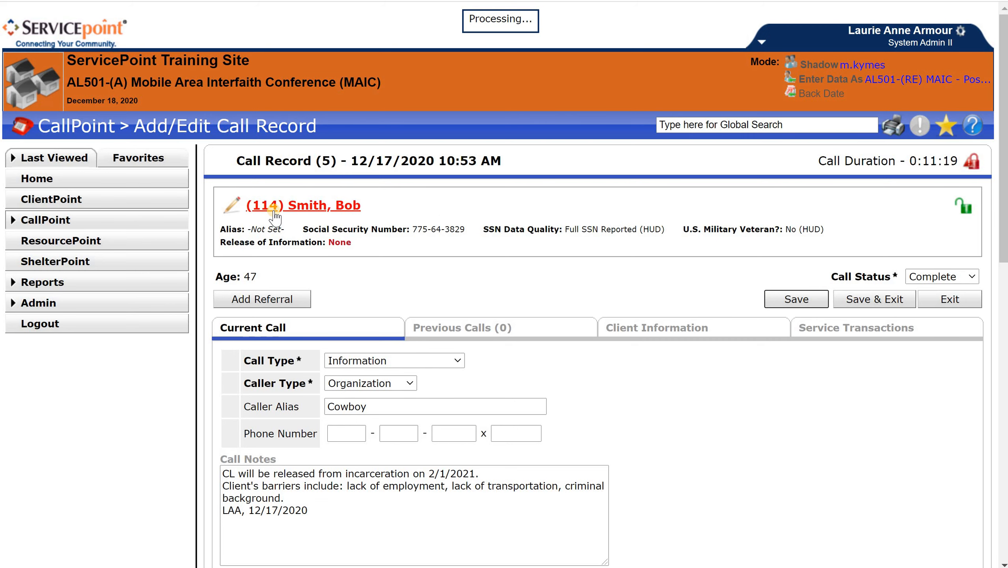
{"action": "left_click", "coordinate": [298, 207]}
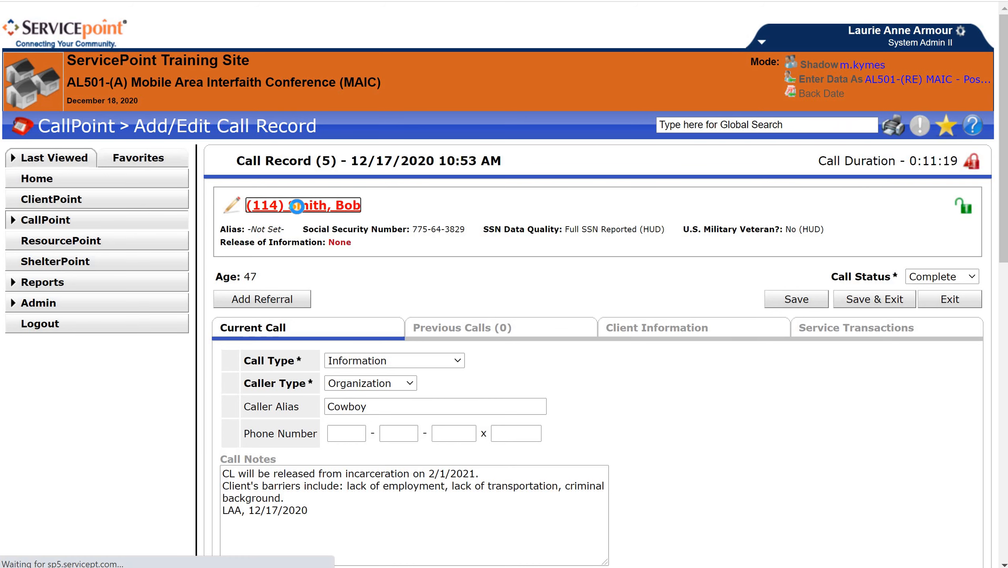
Review the new client's profile, including the client record, the demographics and the Call Records section
{"action": "scroll", "coordinate": [600, 287], "scroll_direction": "down", "scroll_amount": 5}
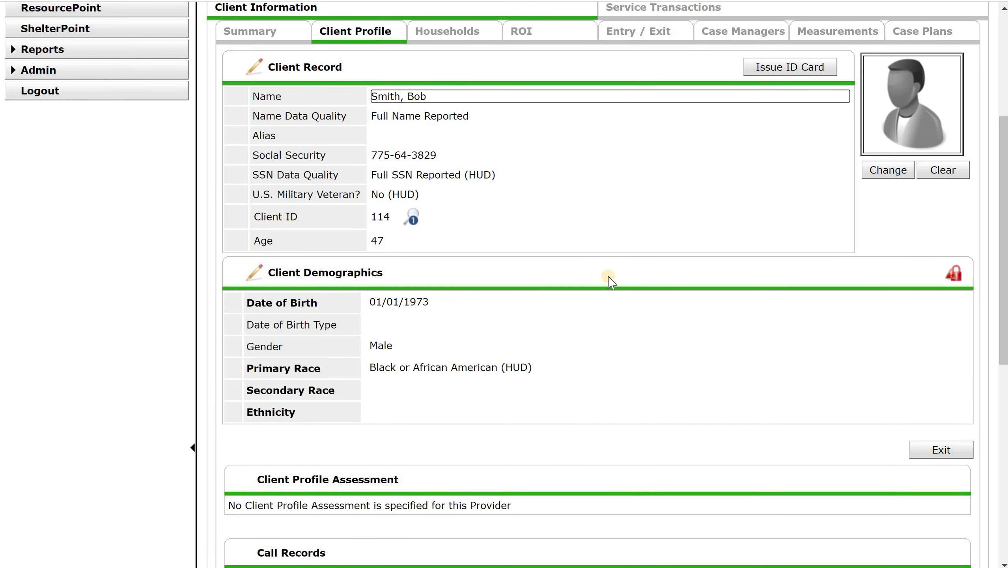
{"action": "scroll", "coordinate": [610, 324], "scroll_direction": "up", "scroll_amount": 5}
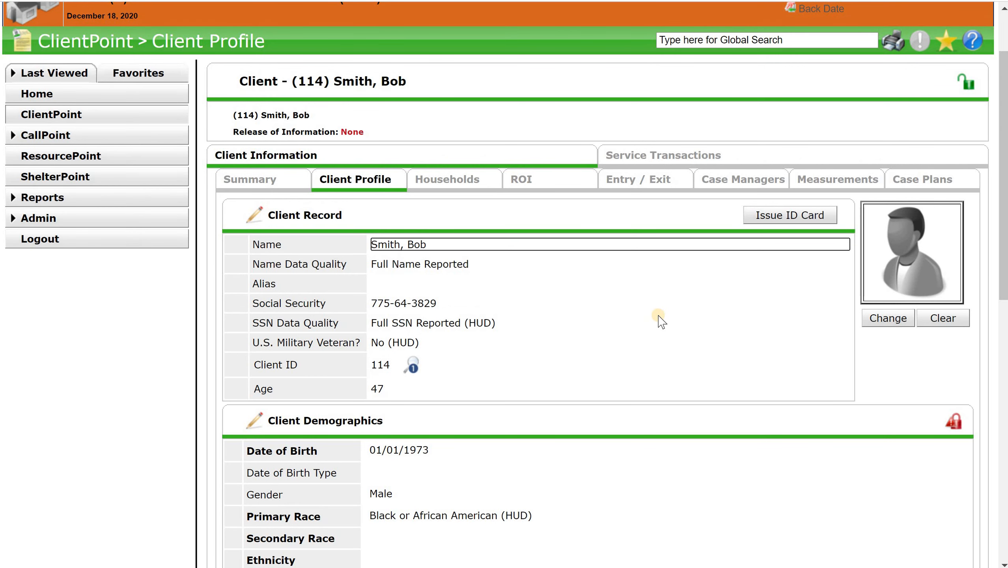
{"action": "scroll", "coordinate": [661, 322], "scroll_direction": "up", "scroll_amount": 2}
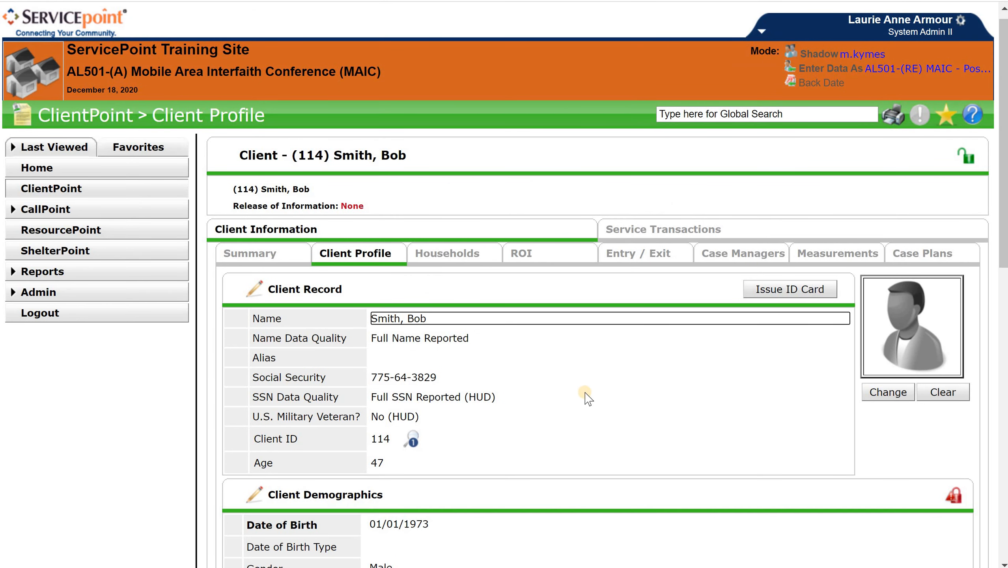
{"action": "scroll", "coordinate": [587, 398], "scroll_direction": "down", "scroll_amount": 15}
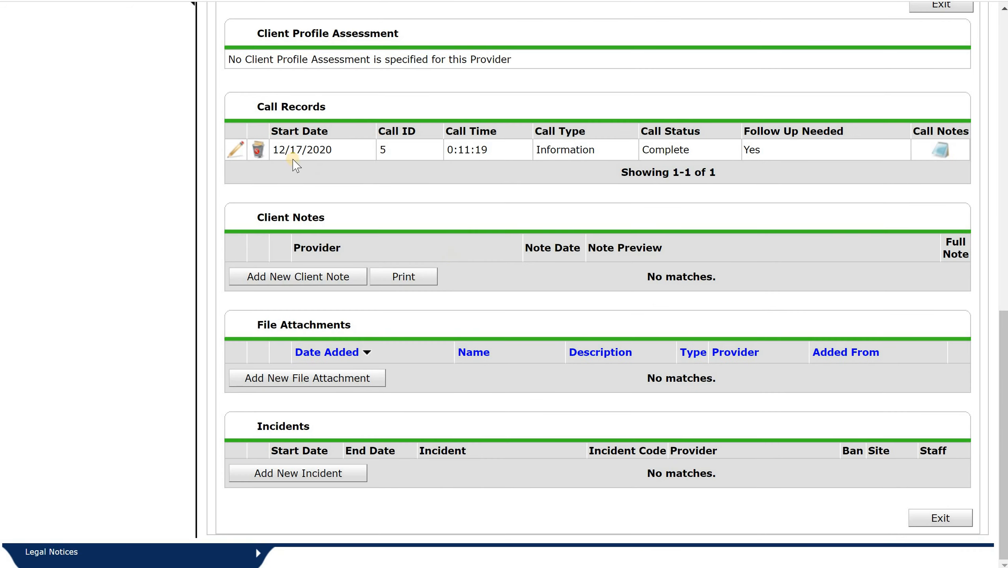
{"action": "scroll", "coordinate": [402, 270], "scroll_direction": "up", "scroll_amount": 15}
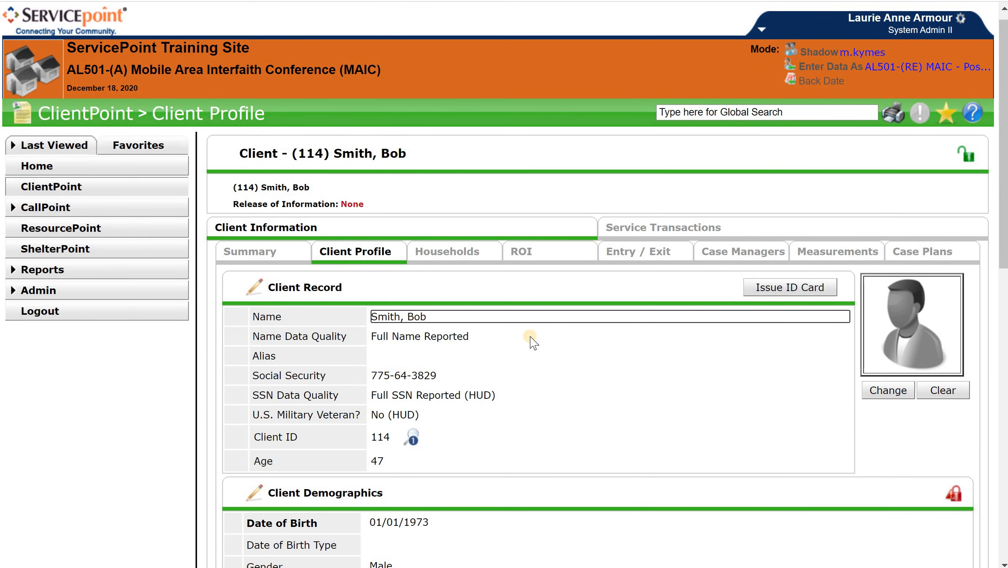
Open the client's 12/17/2020 call record for editing from the client profile and save it
{"action": "scroll", "coordinate": [533, 338], "scroll_direction": "down", "scroll_amount": 15}
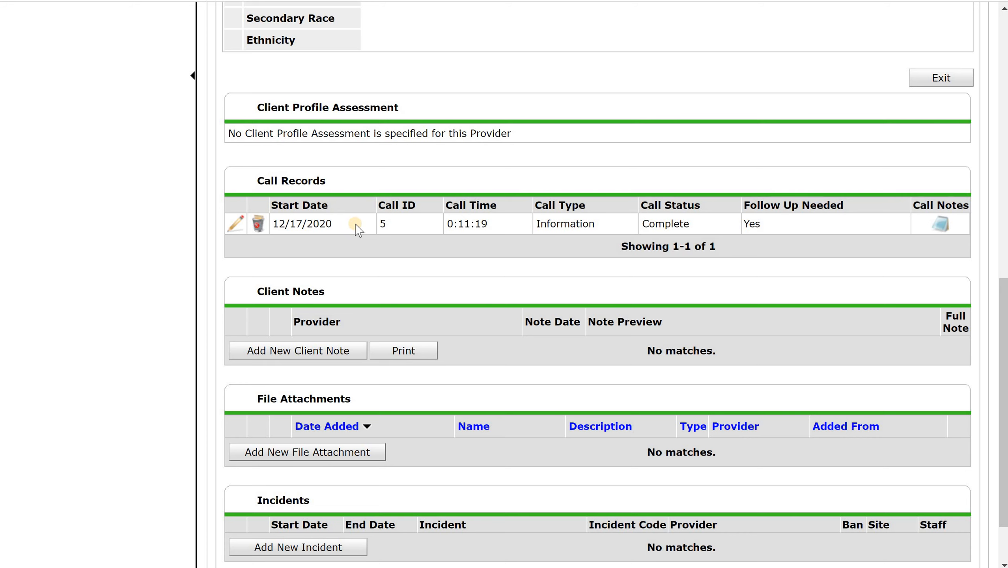
{"action": "left_click", "coordinate": [240, 224]}
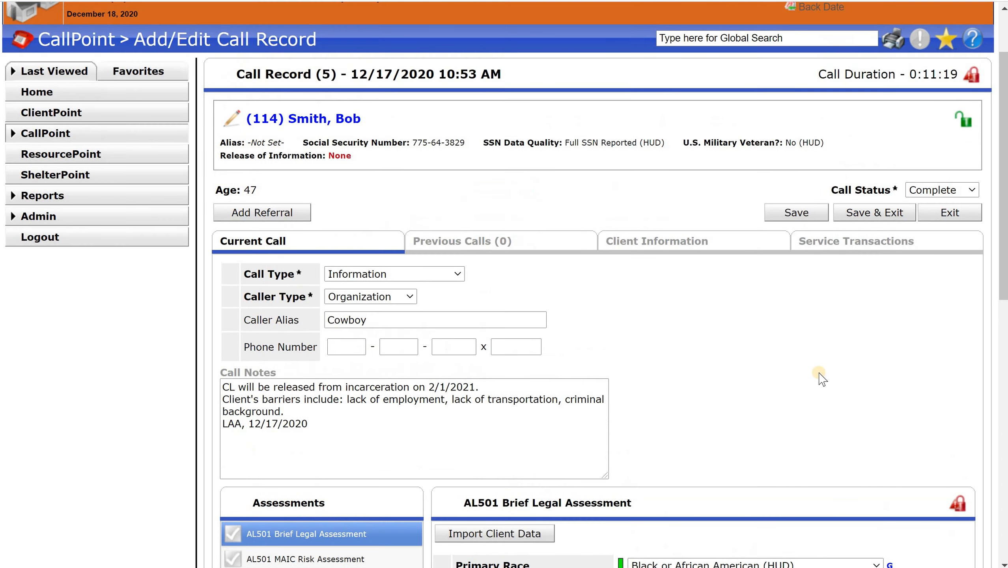
{"action": "scroll", "coordinate": [768, 462], "scroll_direction": "up", "scroll_amount": 2}
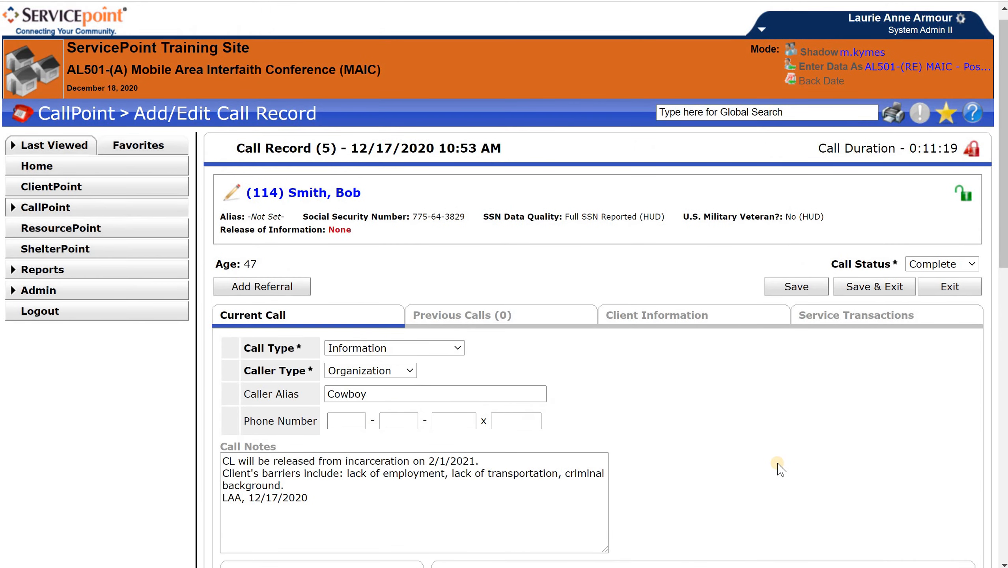
{"action": "left_click", "coordinate": [781, 287]}
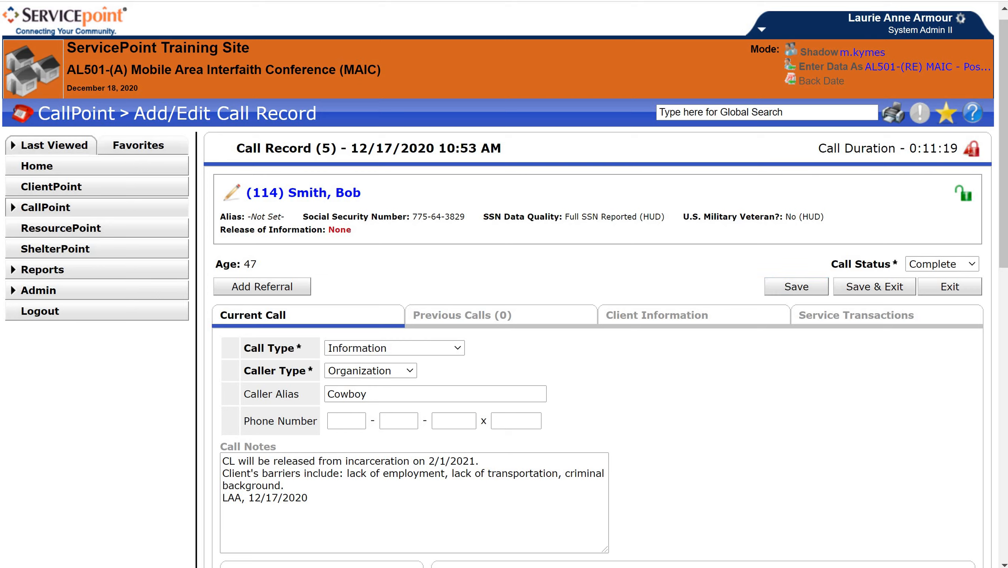